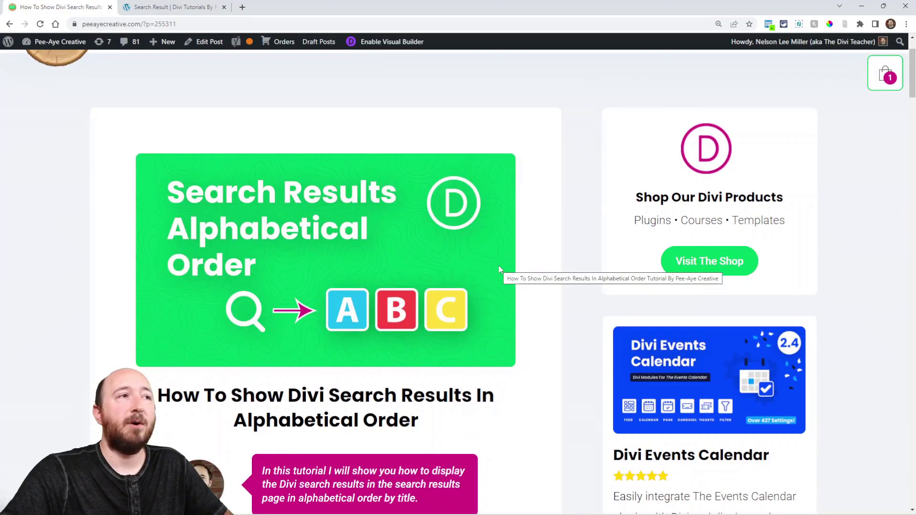
scroll(556, 344, "down", 2)
scroll(556, 346, "down", 1)
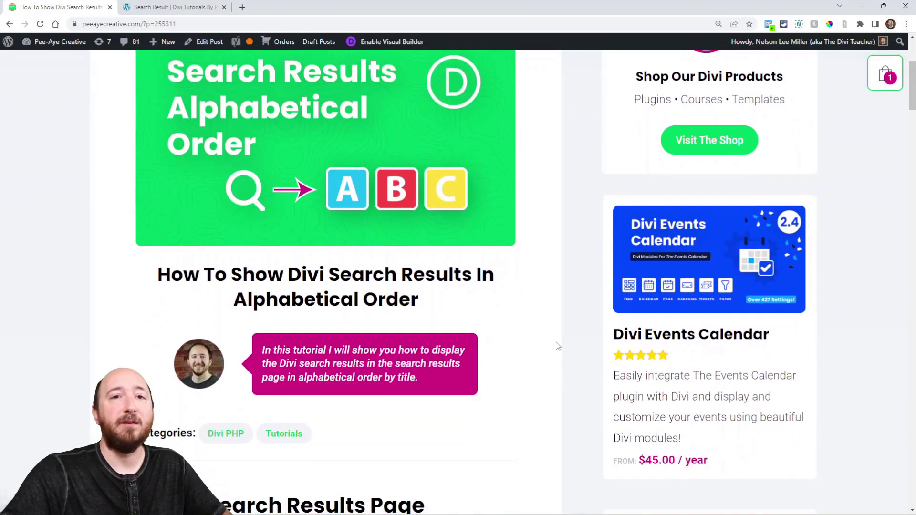
scroll(506, 320, "down", 2)
scroll(491, 301, "down", 2)
scroll(520, 290, "down", 1)
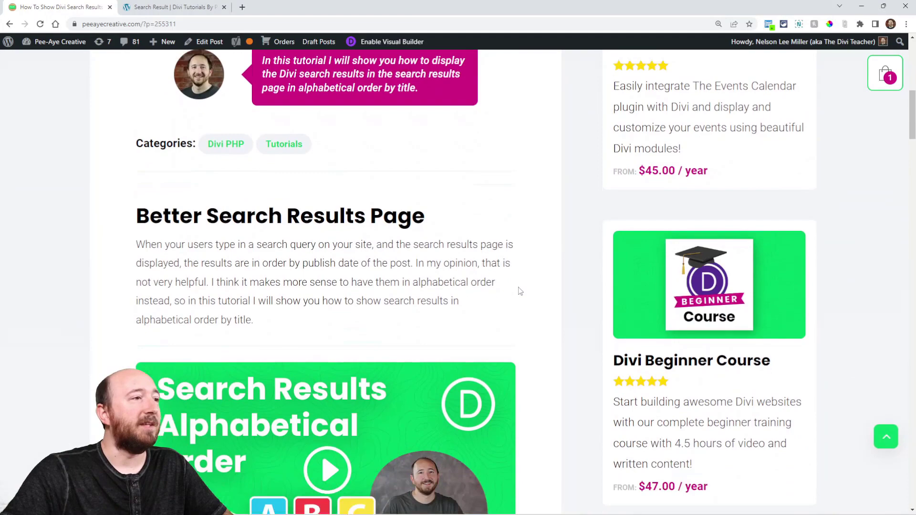
scroll(519, 291, "down", 2)
scroll(530, 258, "down", 2)
scroll(530, 258, "down", 2)
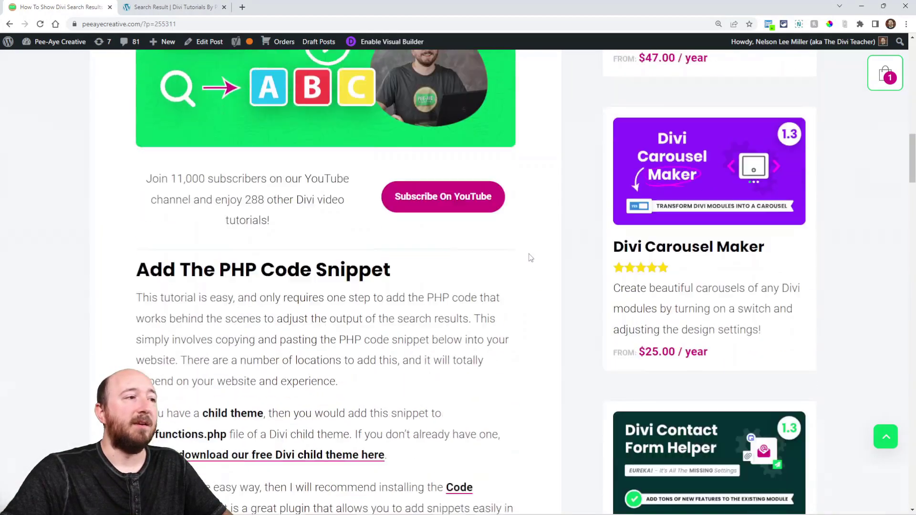
scroll(530, 257, "down", 1)
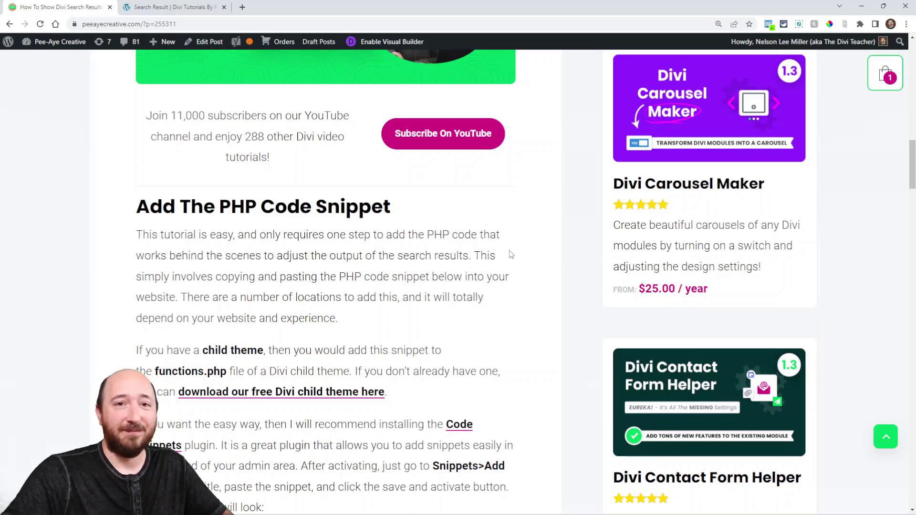
scroll(424, 297, "down", 2)
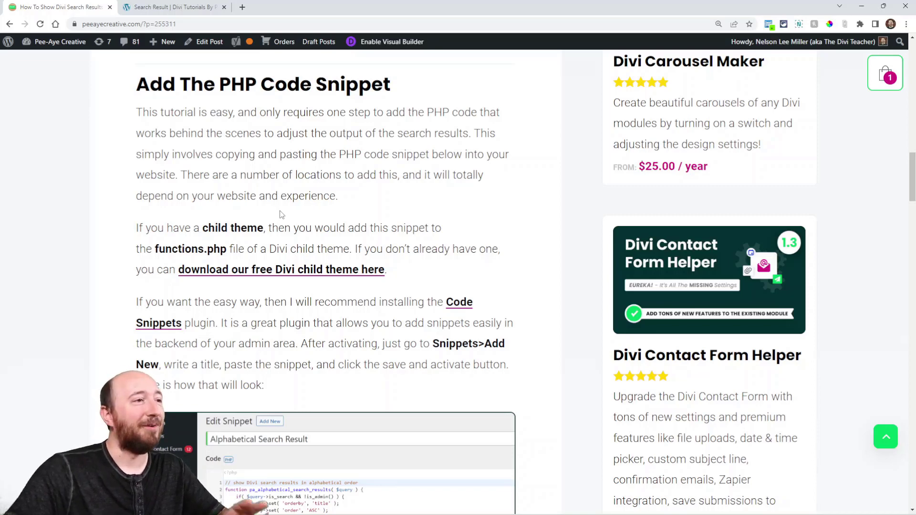
scroll(438, 245, "down", 3)
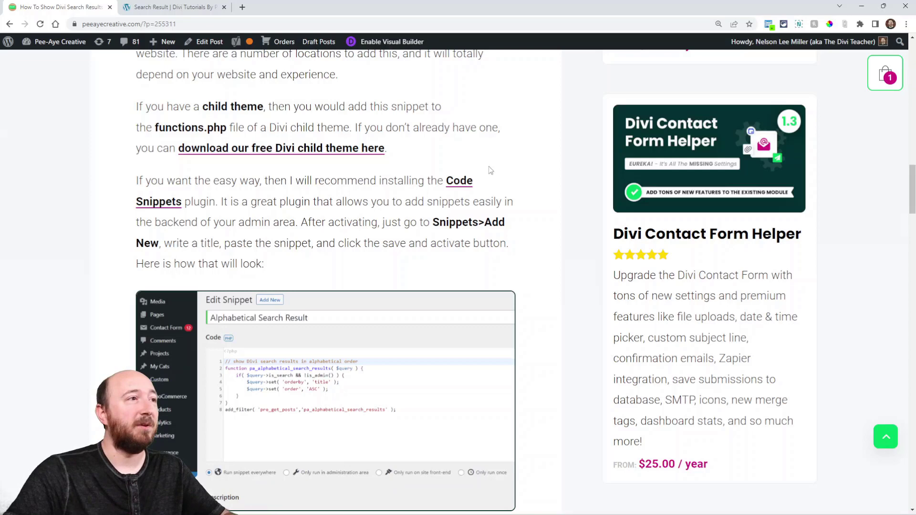
scroll(493, 179, "down", 2)
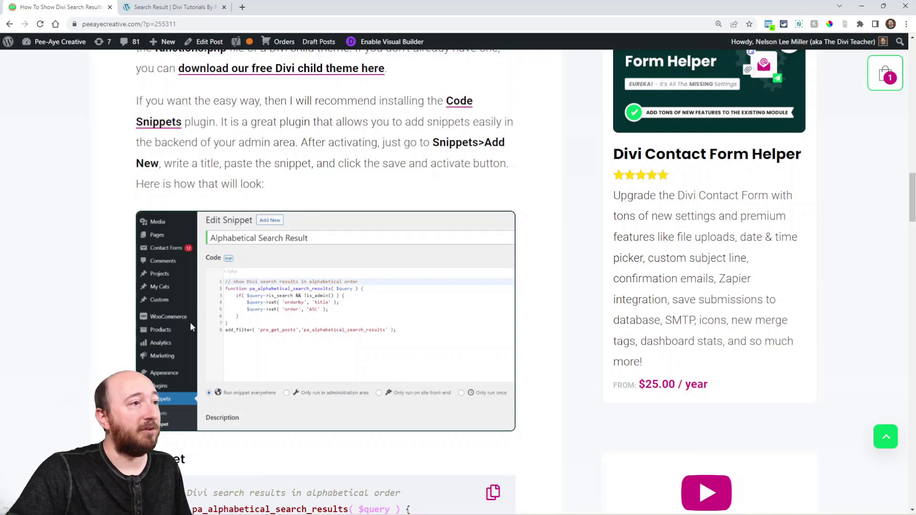
scroll(339, 281, "down", 3)
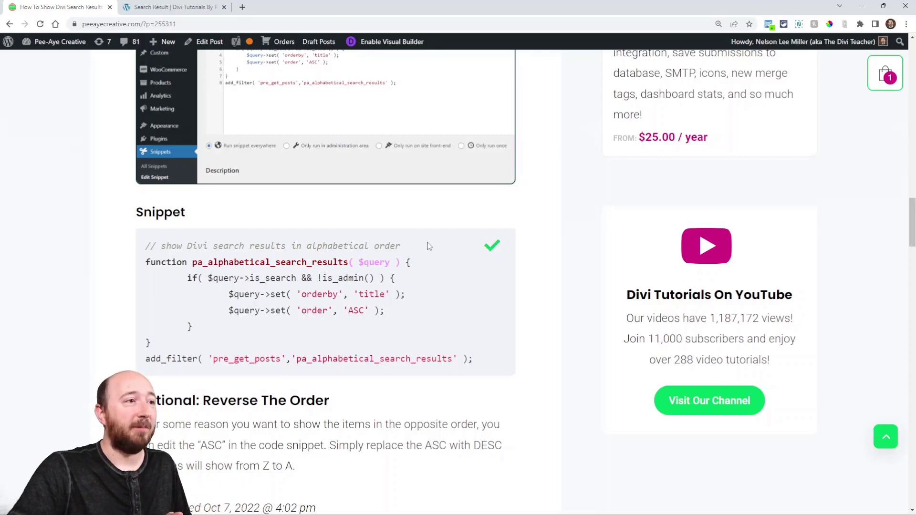
- Highlight the pa_alphabetical_search_results function, order setting and is_search condition, then switch to the demo search page
left_click_drag(193, 262, 346, 262)
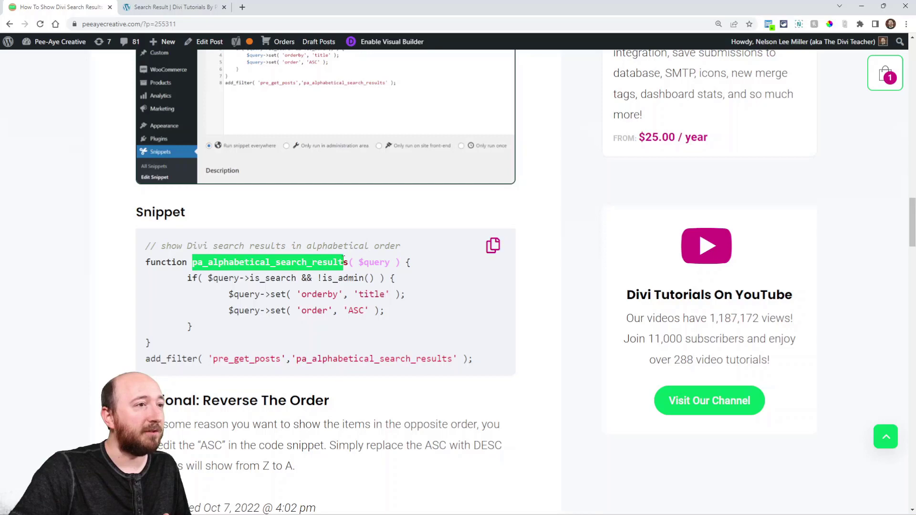
left_click(298, 279)
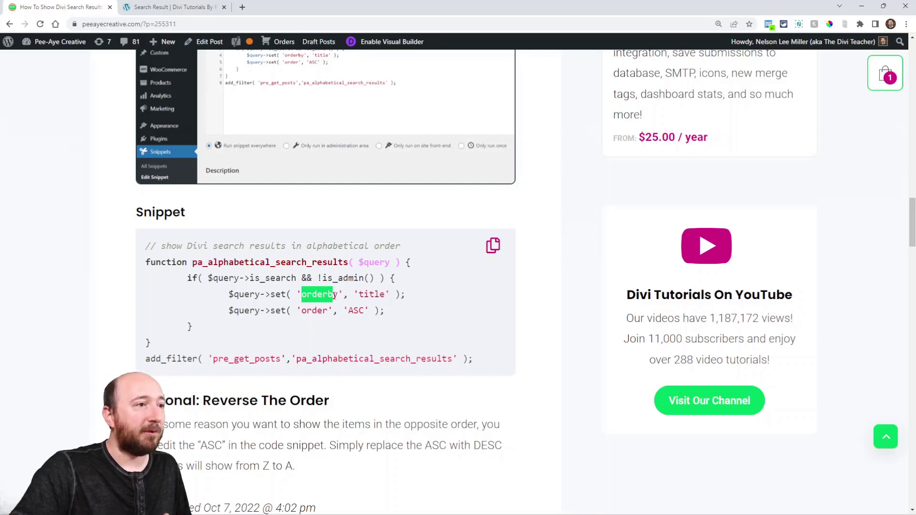
left_click_drag(353, 294, 388, 294)
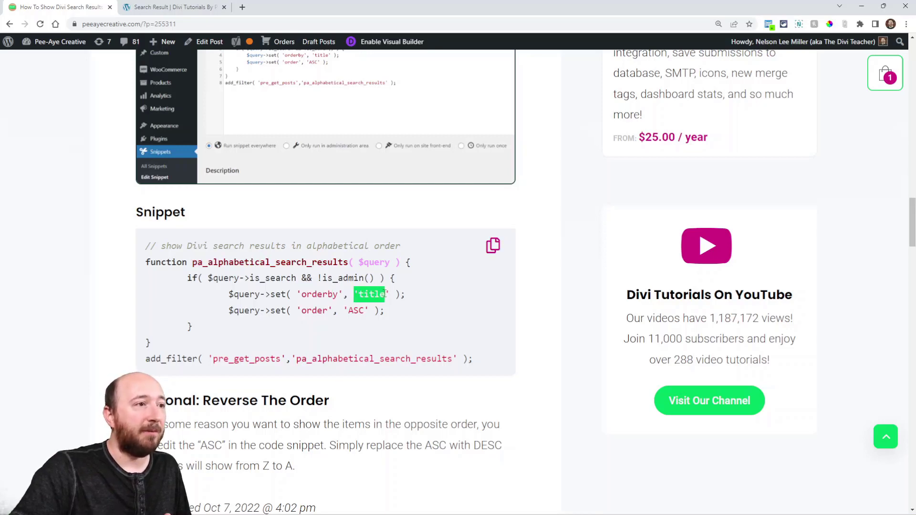
left_click(346, 322)
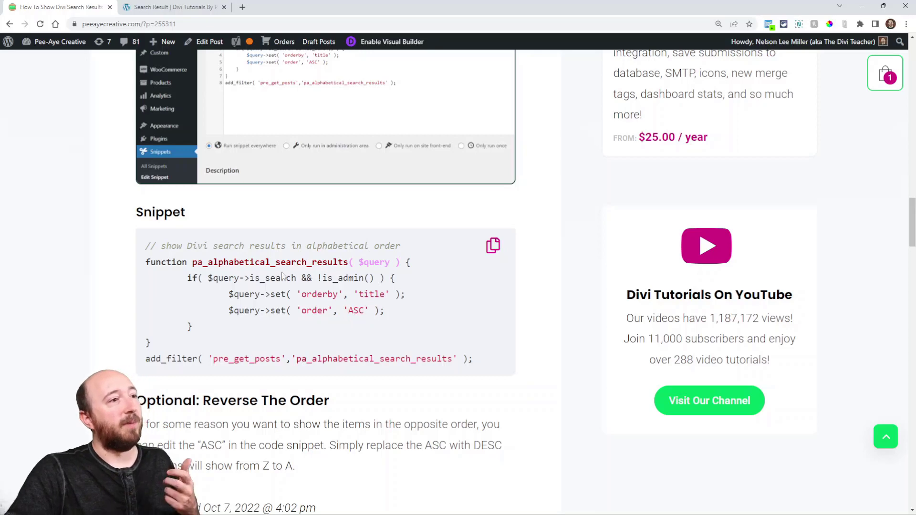
left_click_drag(249, 279, 317, 278)
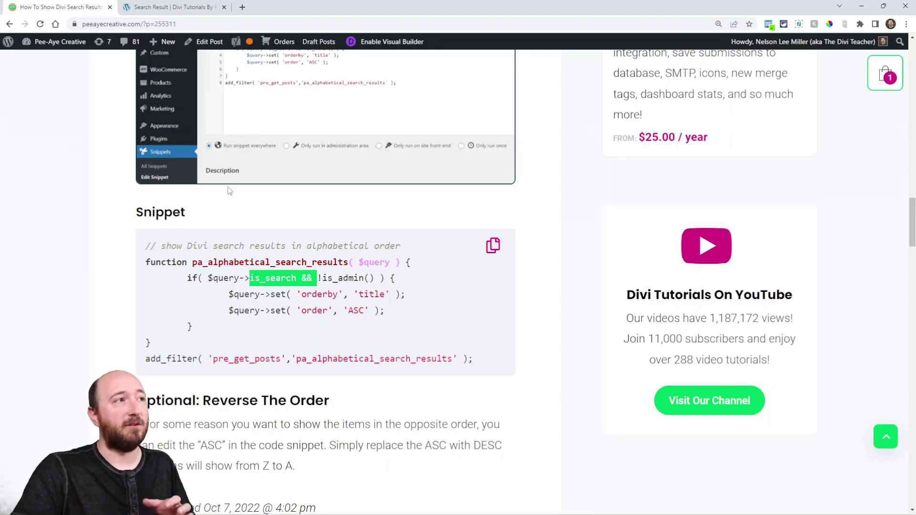
left_click(154, 8)
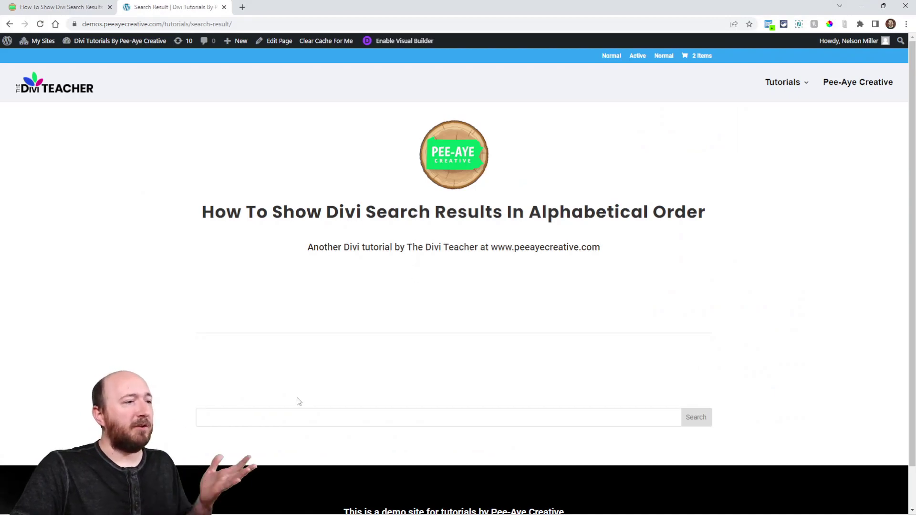
scroll(316, 405, "down", 1)
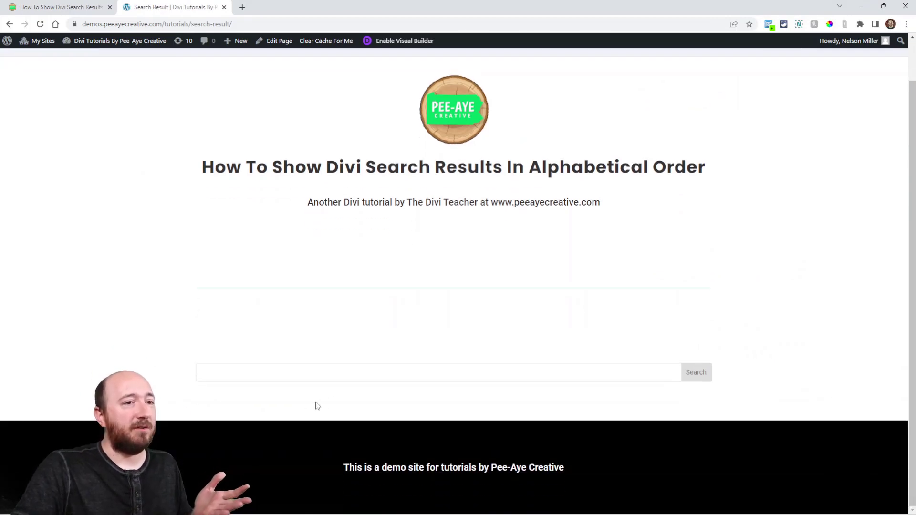
- Search the demo site for 'divi', review the 104 unsorted results, and go back
left_click(275, 372)
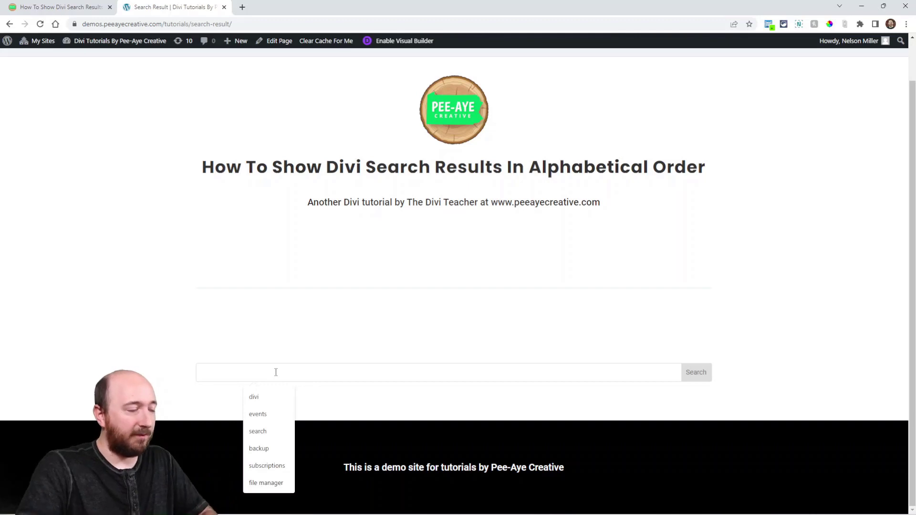
type("divi")
key("Return")
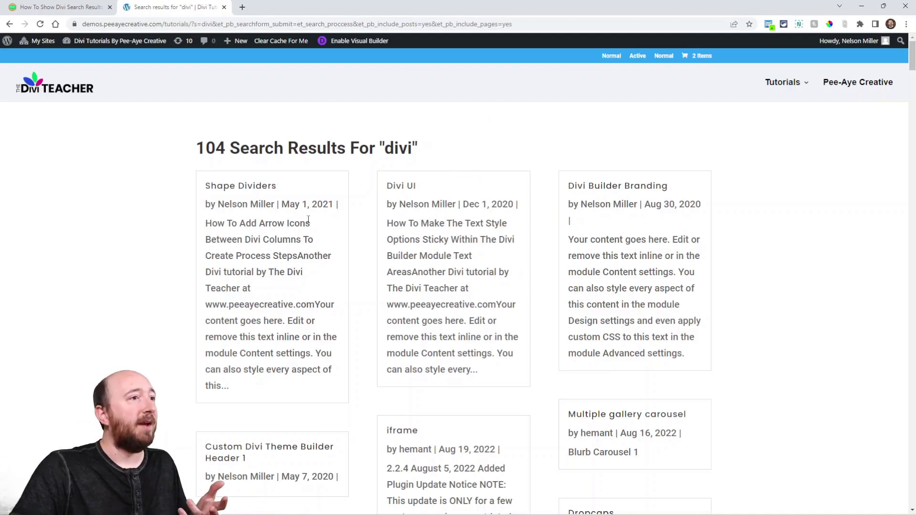
scroll(619, 276, "down", 4)
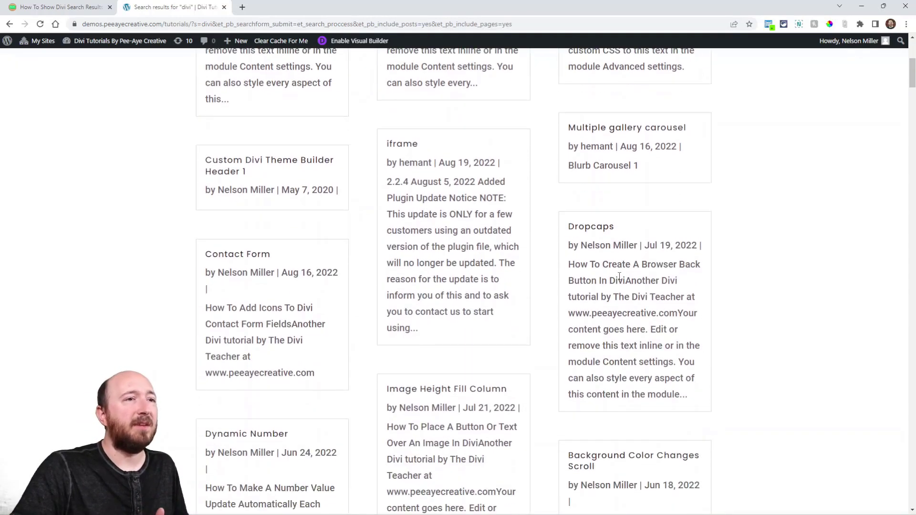
scroll(620, 275, "down", 3)
scroll(601, 279, "down", 2)
scroll(587, 283, "down", 1)
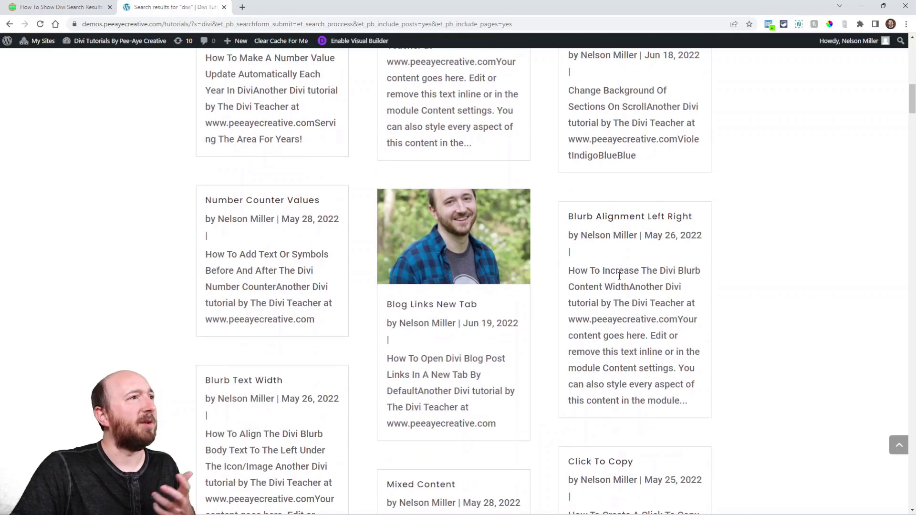
scroll(573, 285, "down", 3)
scroll(548, 282, "up", 1)
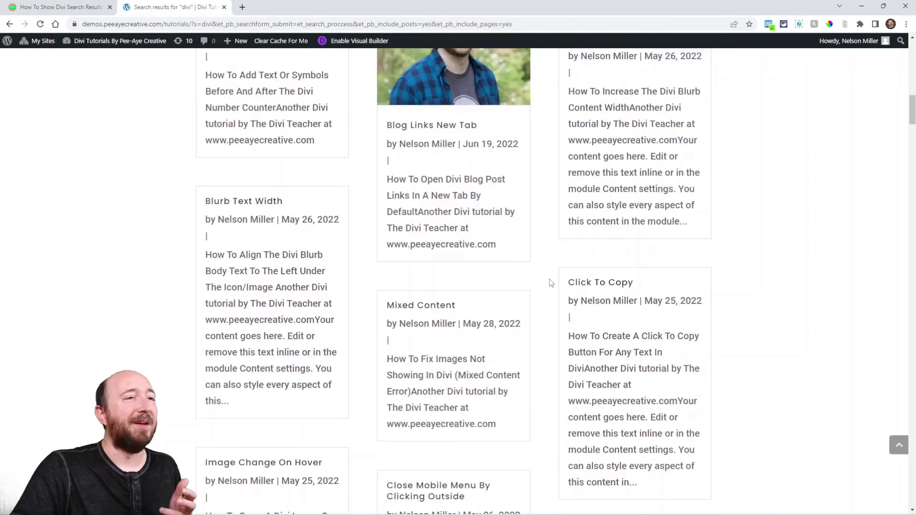
scroll(549, 282, "up", 4)
scroll(549, 283, "up", 3)
scroll(549, 282, "up", 4)
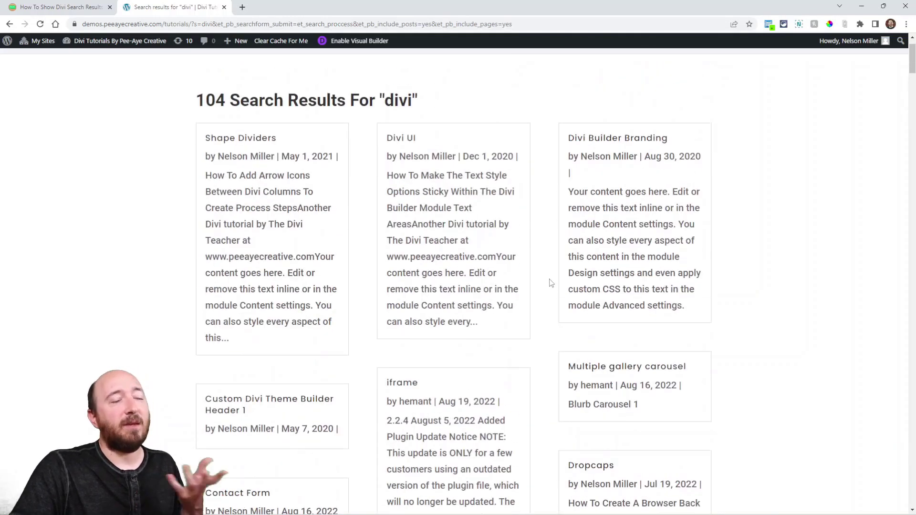
key("alt+Left")
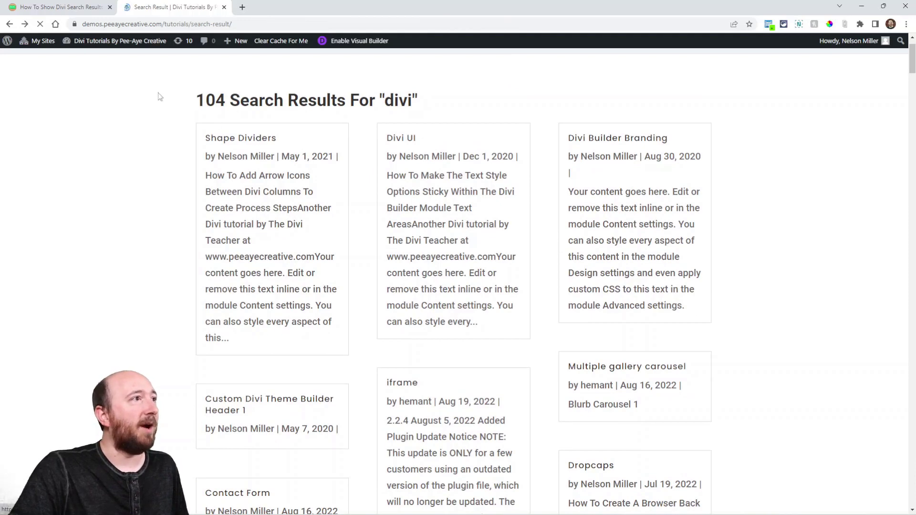
- From the dashboard, add the 'Alphabetical Search Results' snippet with the pasted PHP, then save and activate it
left_click(103, 41)
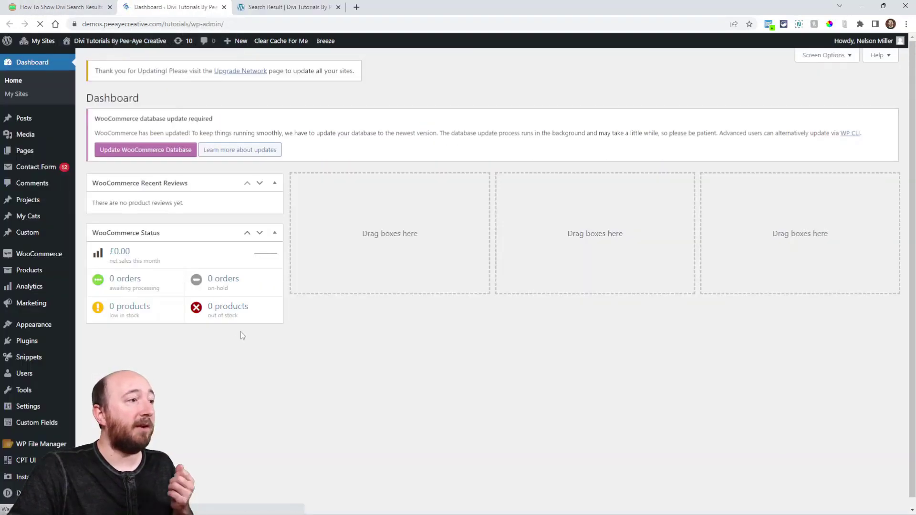
mouse_move(29, 357)
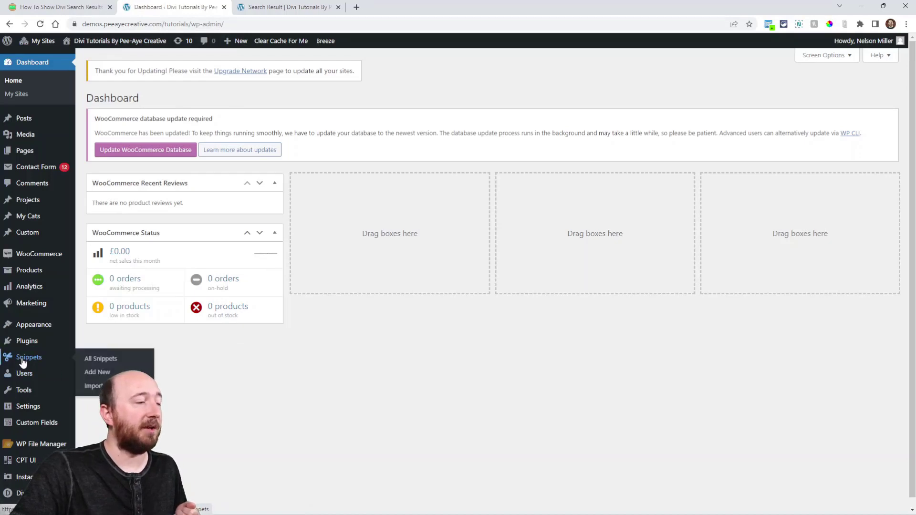
left_click(91, 373)
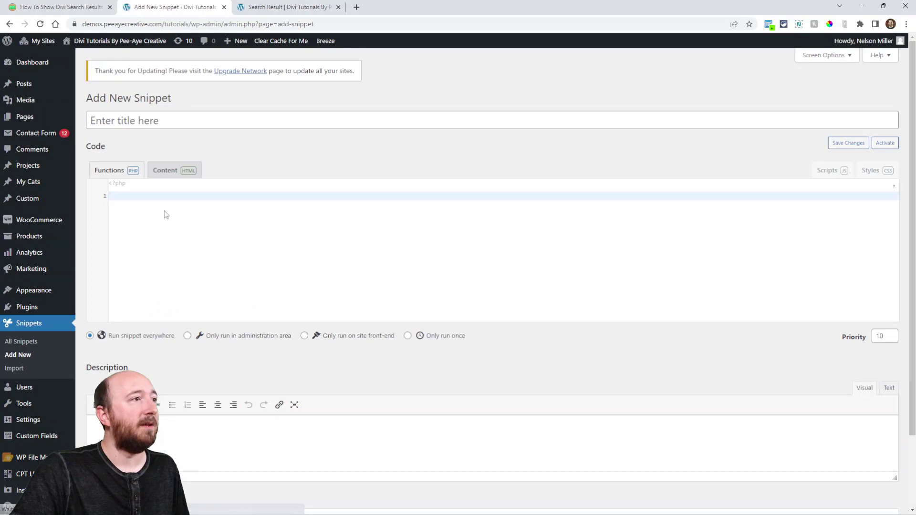
left_click(141, 120)
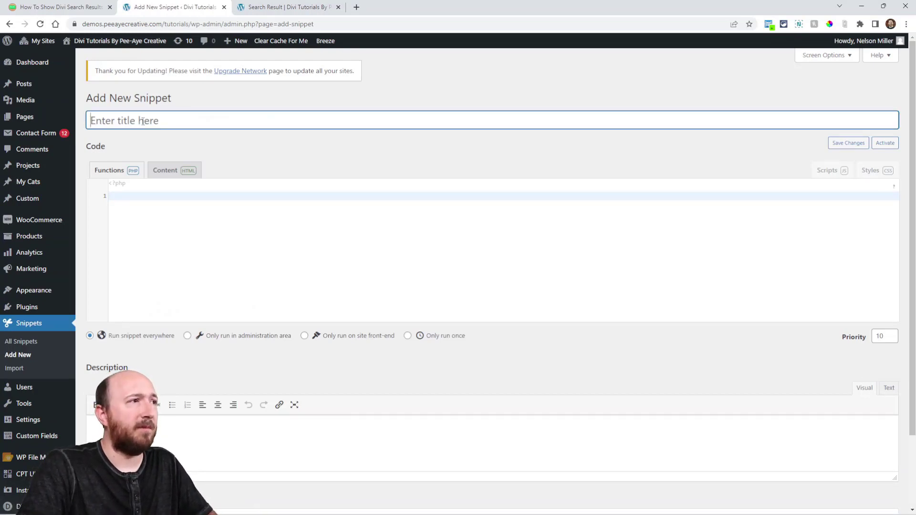
type("Alph")
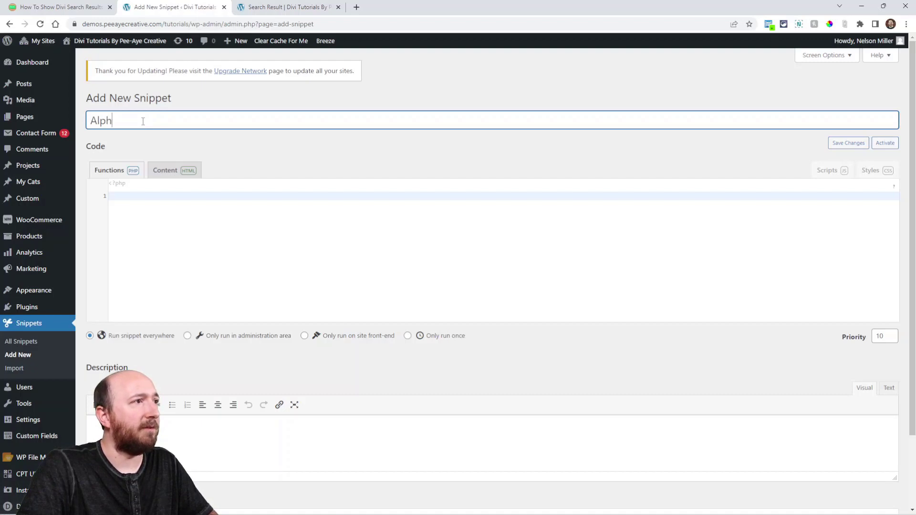
type("abetical Search Results")
left_click(133, 191)
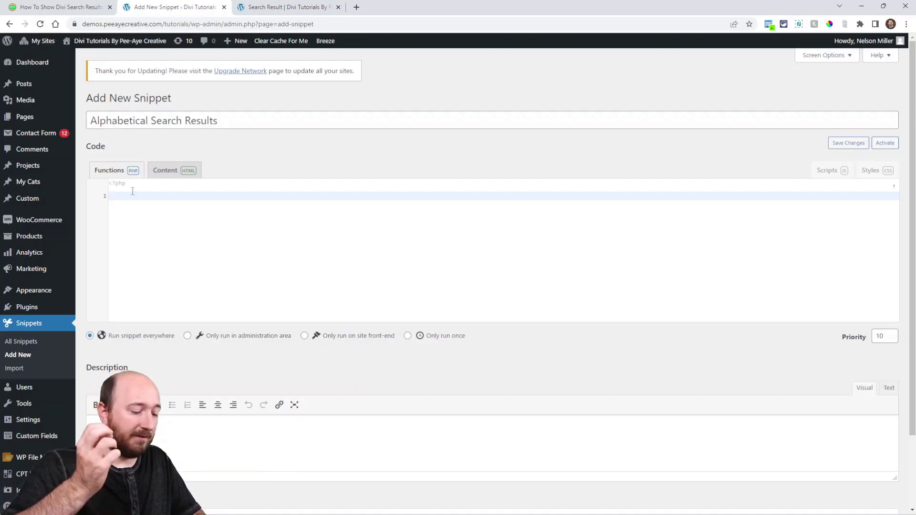
type("// show Divi search results in alphabetical order function pa_alphabetical_search_results( $query ) {     if( $query->is_search && !is_admin() ) {         $query->set( 'orderby', 'title' );         $query->set( 'order', 'ASC' );     } } add_filter( 'pre_get_posts','pa_alphabetical_search_results' );")
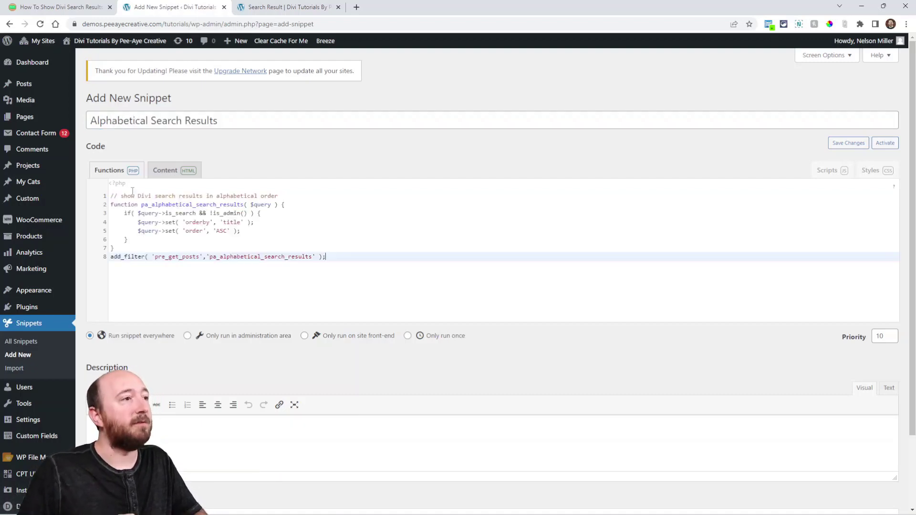
scroll(149, 299, "down", 2)
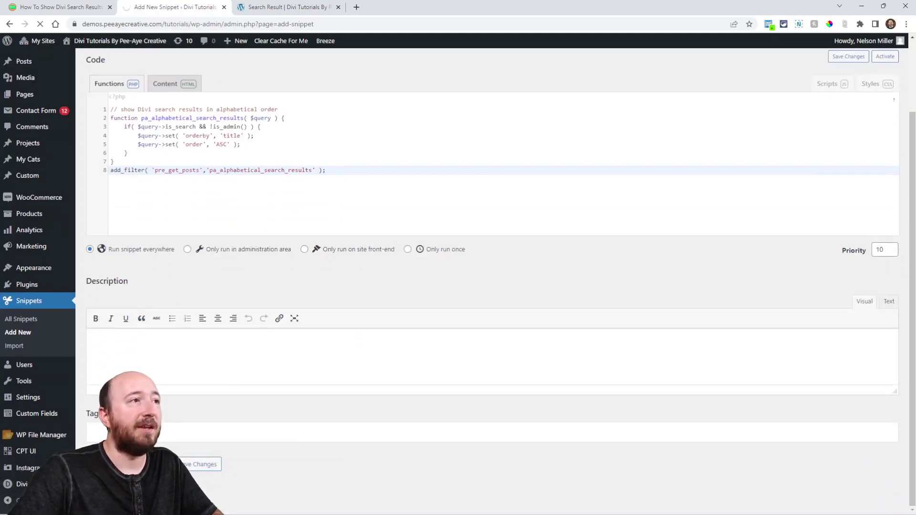
left_click(172, 464)
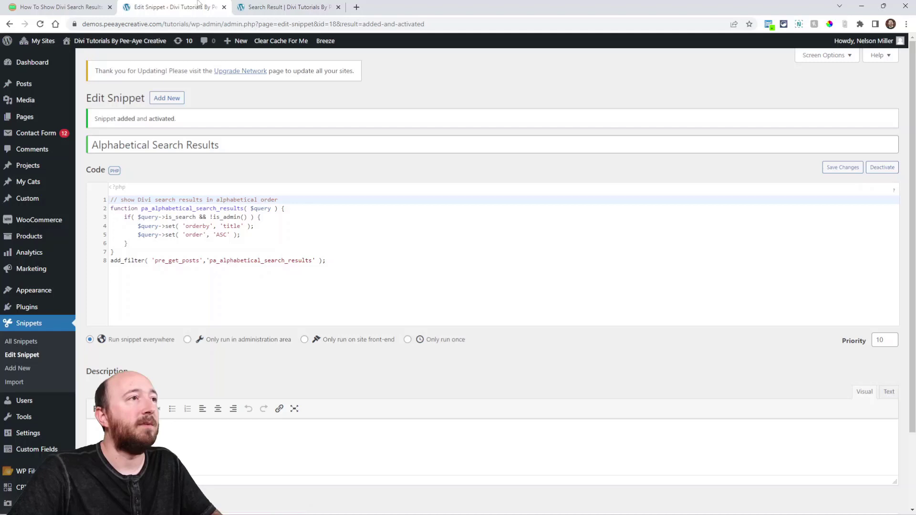
- Rerun the 'divi' search and confirm results begin Accordion Second Line, Add caption, Add Open Accordion Icon
left_click(268, 7)
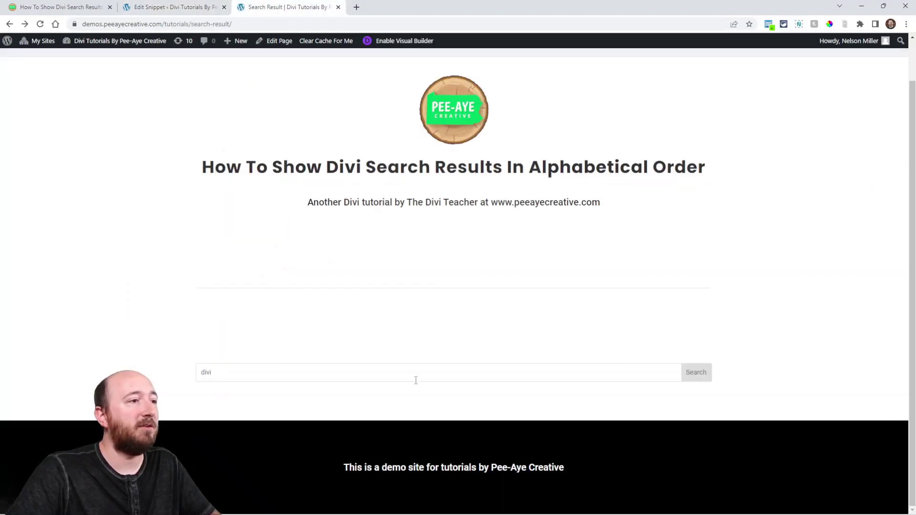
left_click(694, 374)
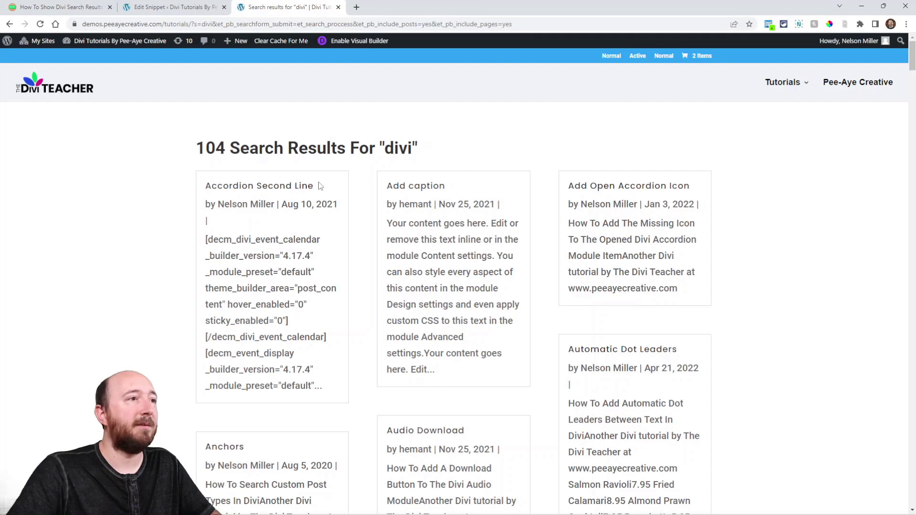
left_click_drag(315, 186, 194, 189)
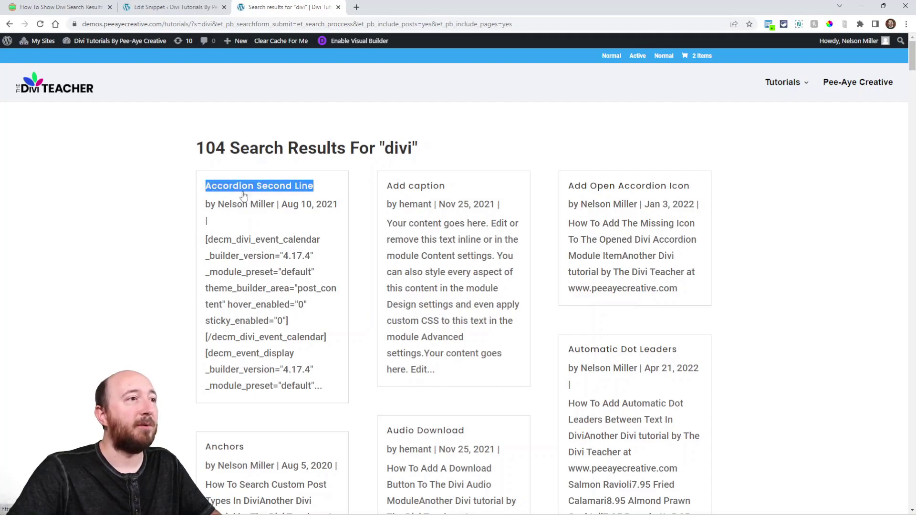
left_click_drag(456, 188, 387, 187)
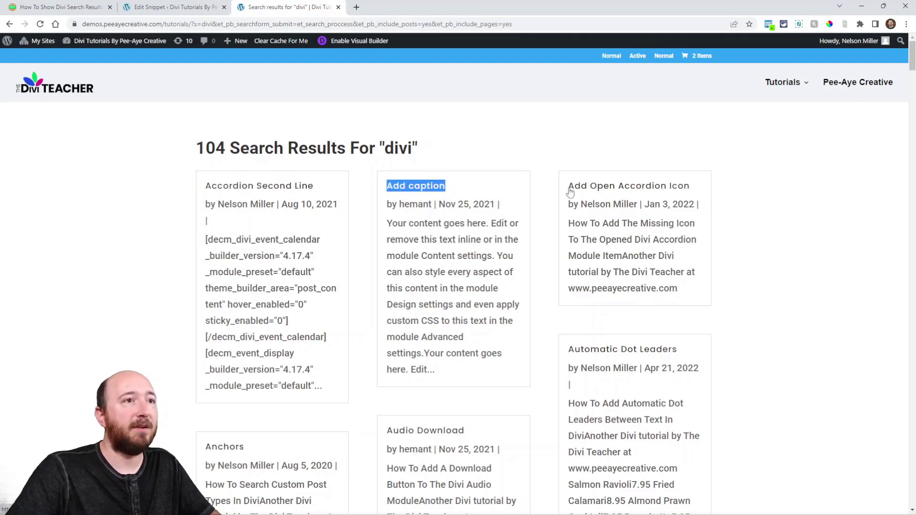
left_click_drag(568, 188, 692, 188)
scroll(489, 285, "down", 1)
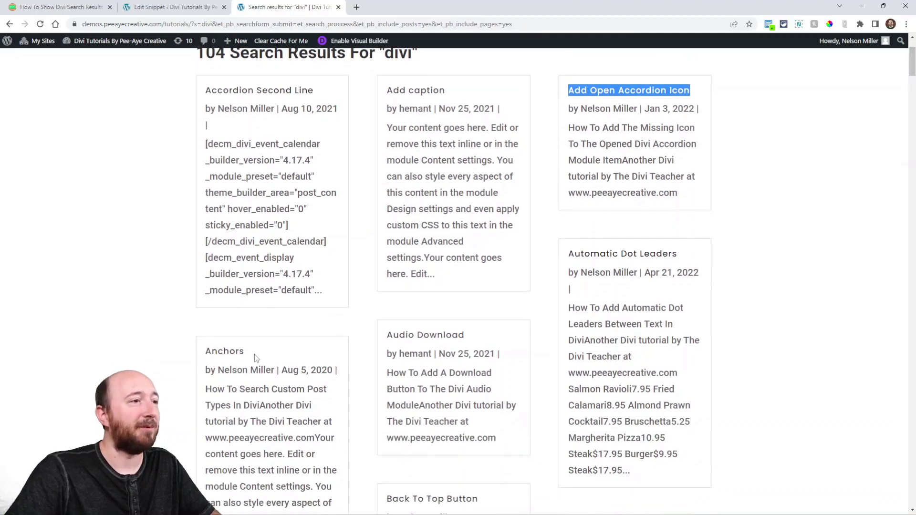
left_click_drag(247, 348, 205, 348)
scroll(467, 340, "down", 10)
scroll(408, 265, "down", 10)
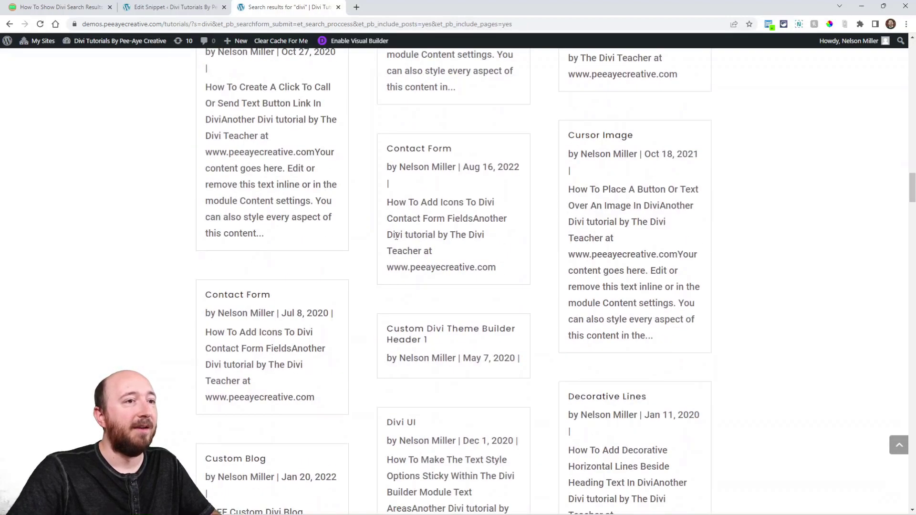
scroll(578, 159, "down", 10)
scroll(624, 191, "down", 3)
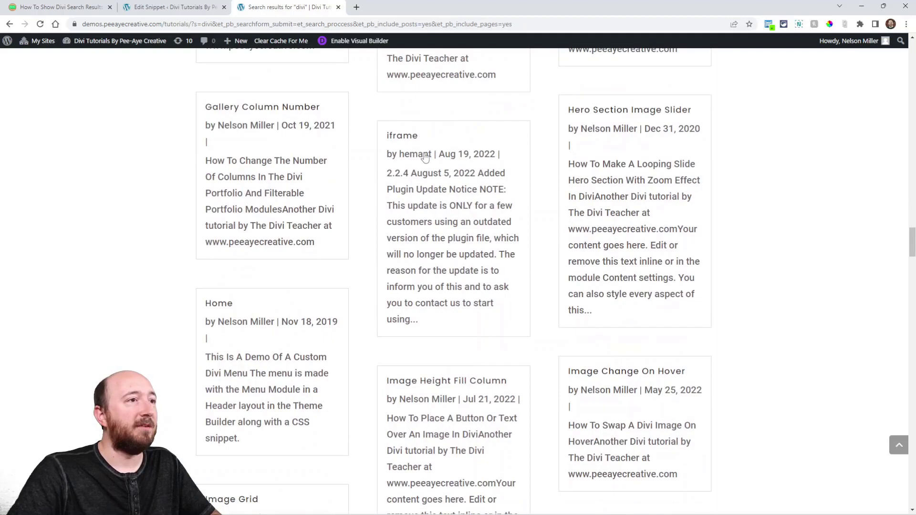
scroll(423, 155, "down", 3)
scroll(528, 196, "down", 3)
scroll(851, 347, "down", 3)
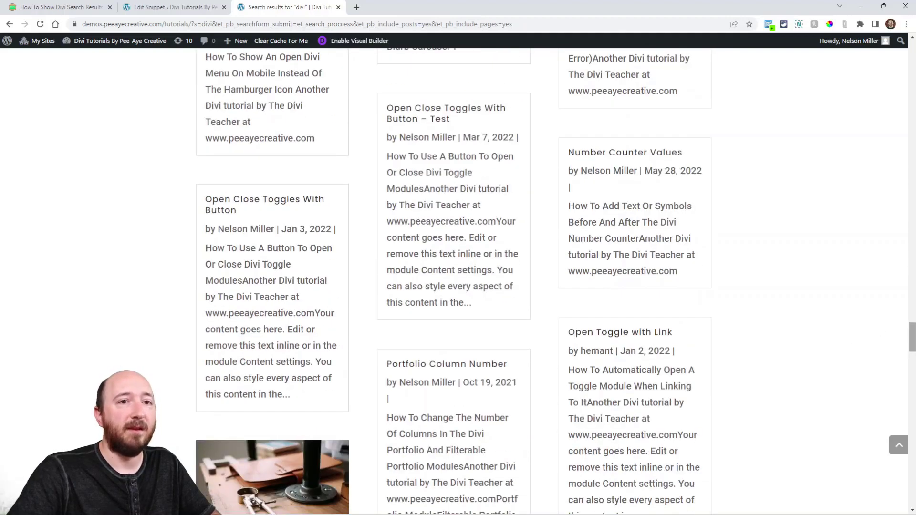
scroll(457, 286, "down", 10)
scroll(458, 286, "down", 3)
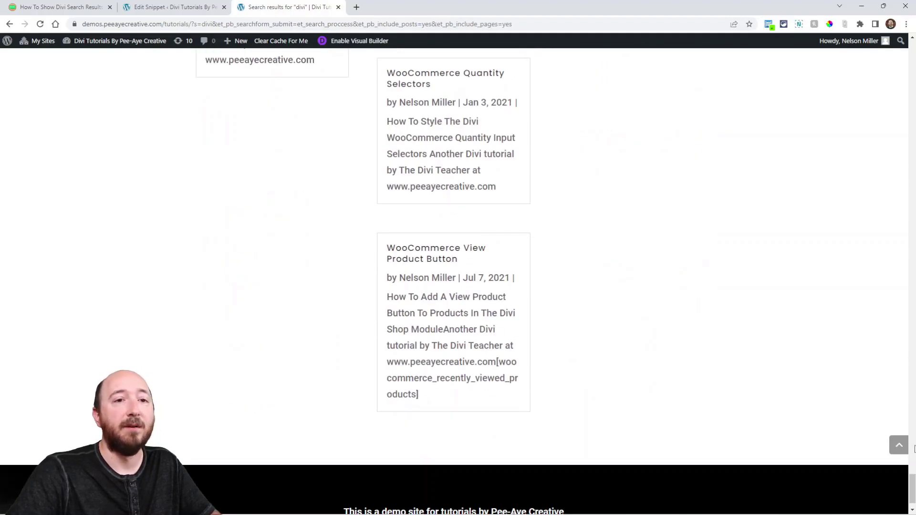
- Return to the Pee-Aye Creative tutorial article and clear the snippet code highlight
left_click(71, 6)
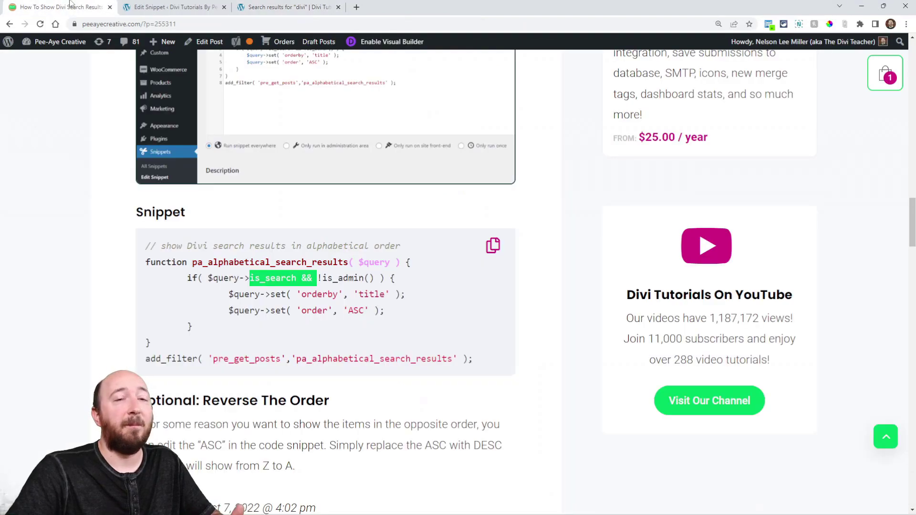
scroll(391, 301, "down", 1)
left_click(391, 301)
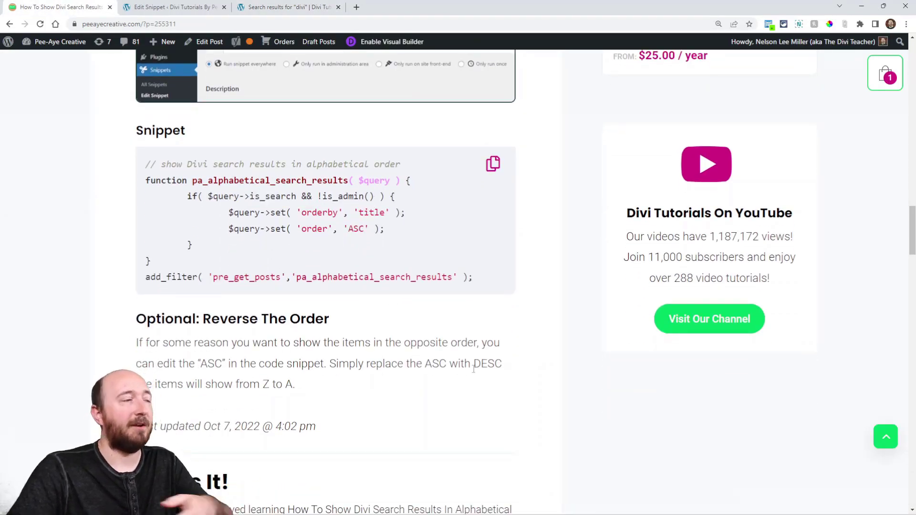
scroll(460, 361, "up", 2)
scroll(350, 322, "up", 1)
scroll(351, 323, "up", 2)
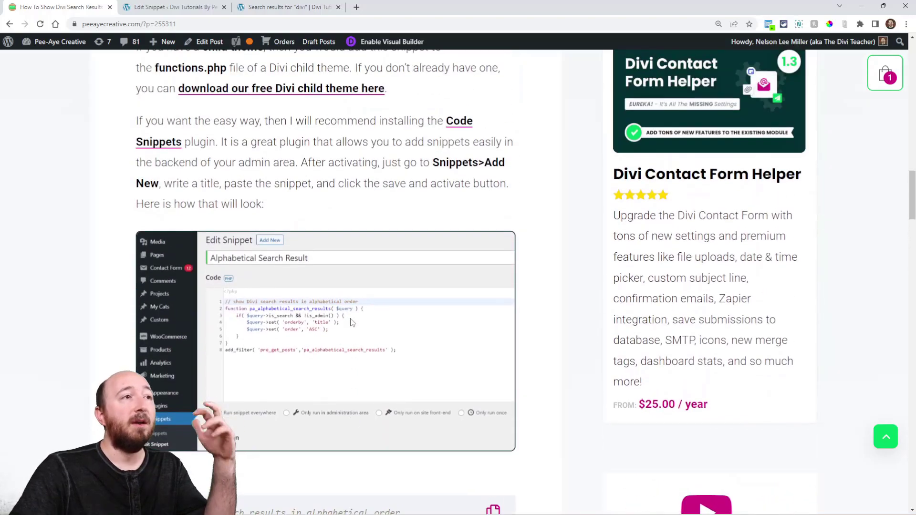